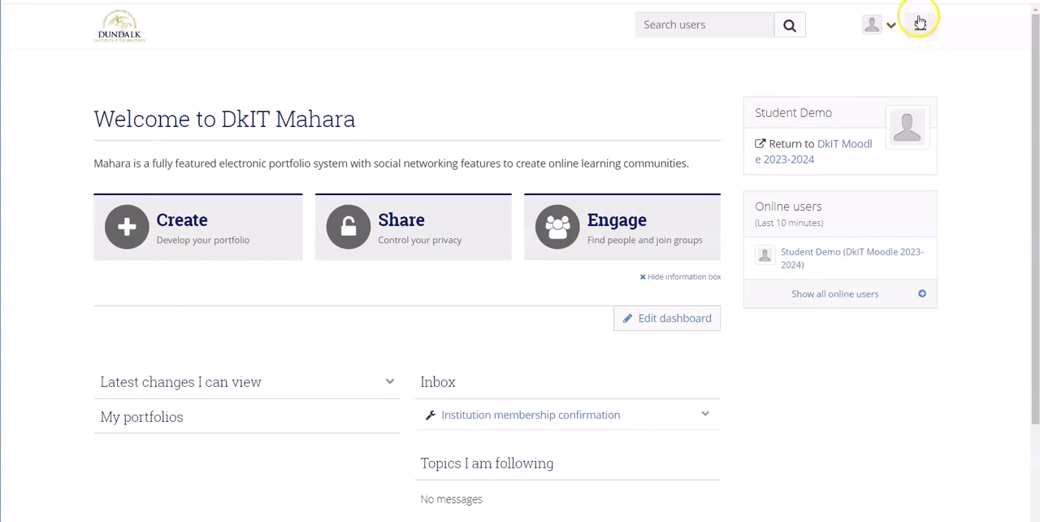
View the portfolio's pages and collections through the Create option, and return to the dashboard.
{"action": "left_click", "coordinate": [201, 233]}
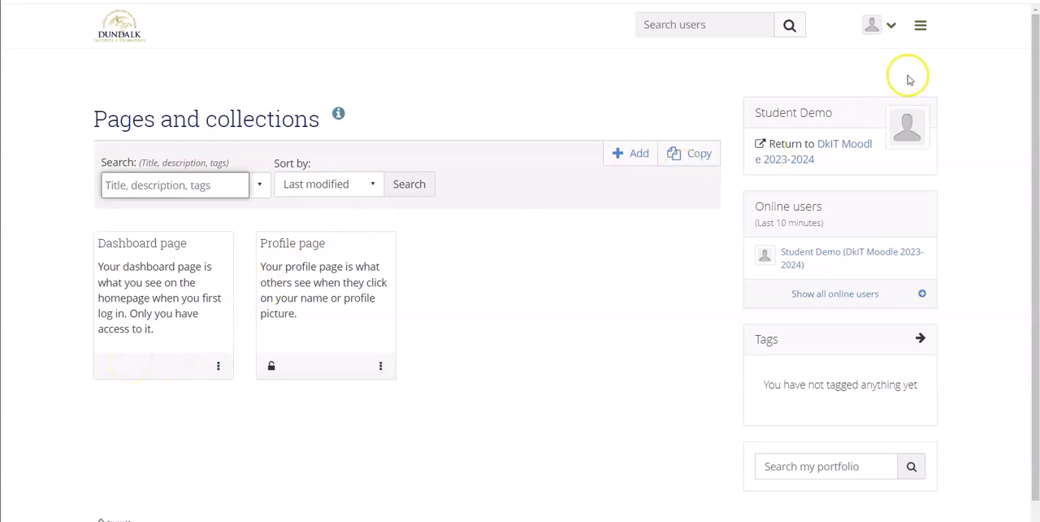
{"action": "left_click", "coordinate": [921, 29]}
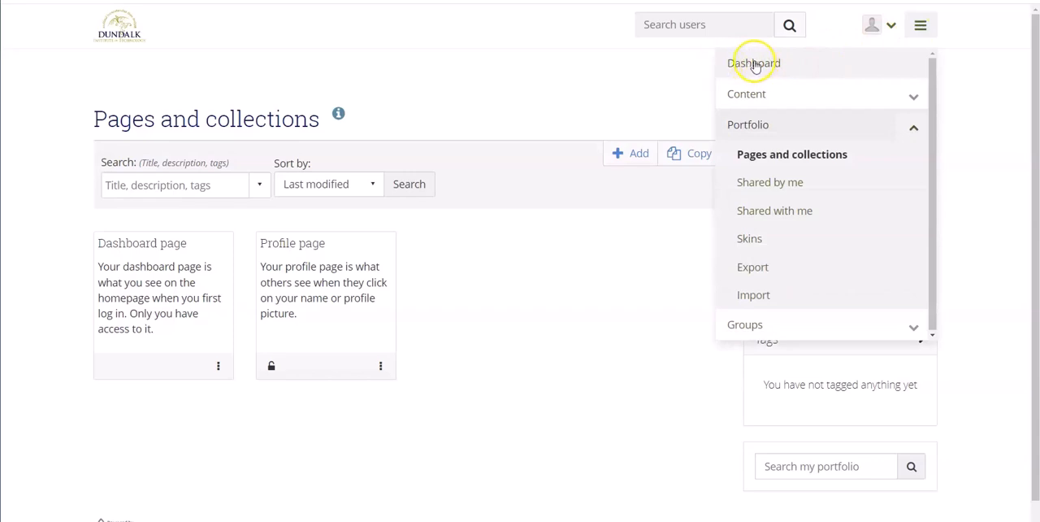
{"action": "left_click", "coordinate": [754, 65]}
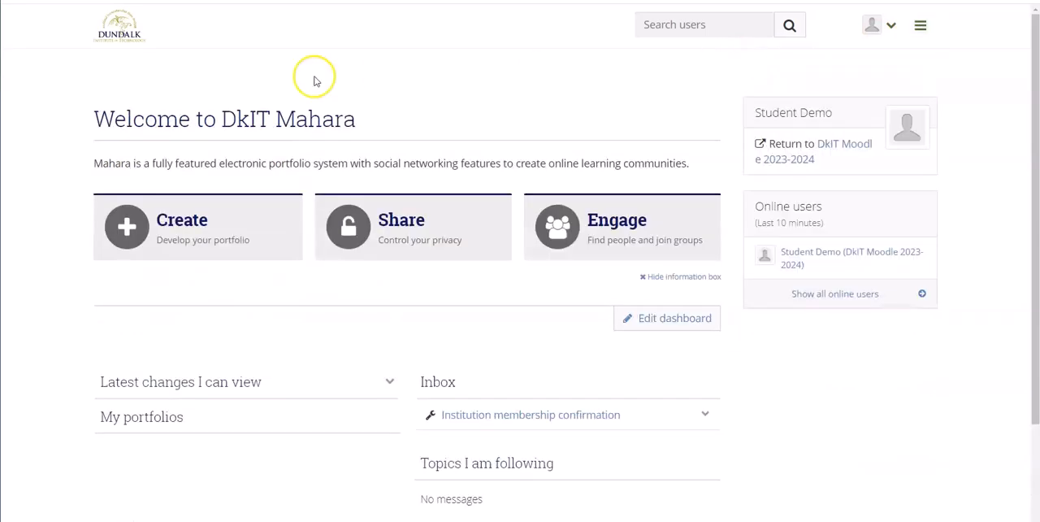
Open the portfolio's Pages and collections overview from the main navigation.
{"action": "left_click", "coordinate": [919, 28]}
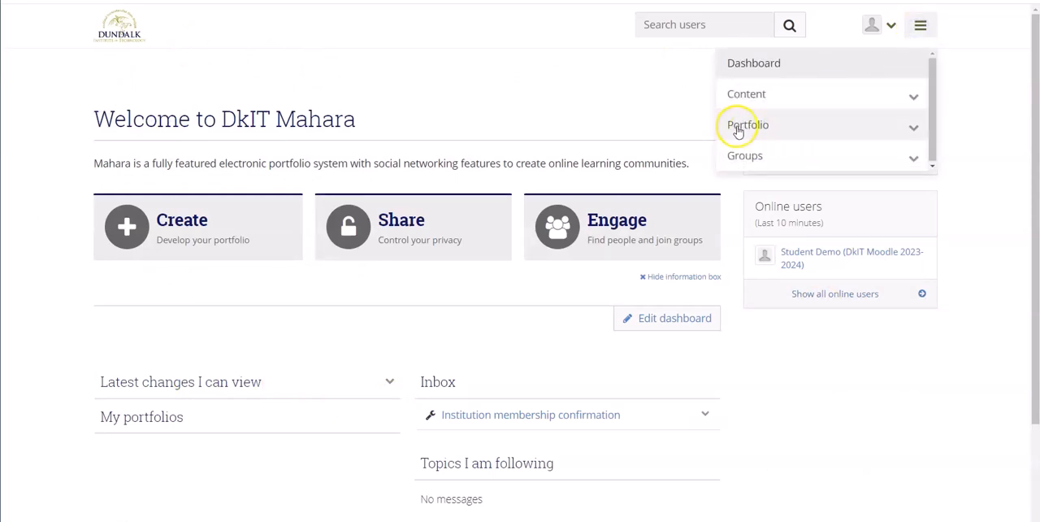
{"action": "left_click", "coordinate": [915, 128]}
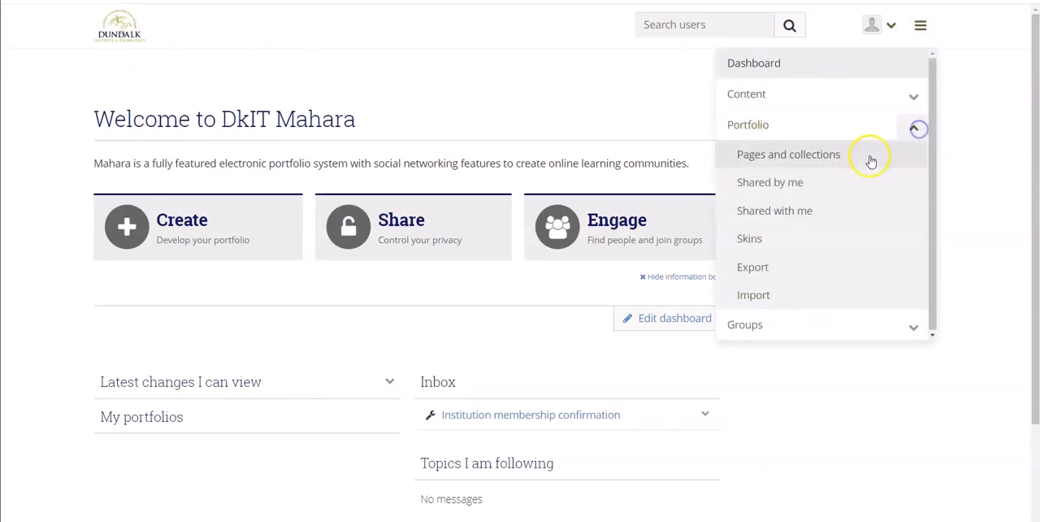
{"action": "left_click", "coordinate": [772, 156]}
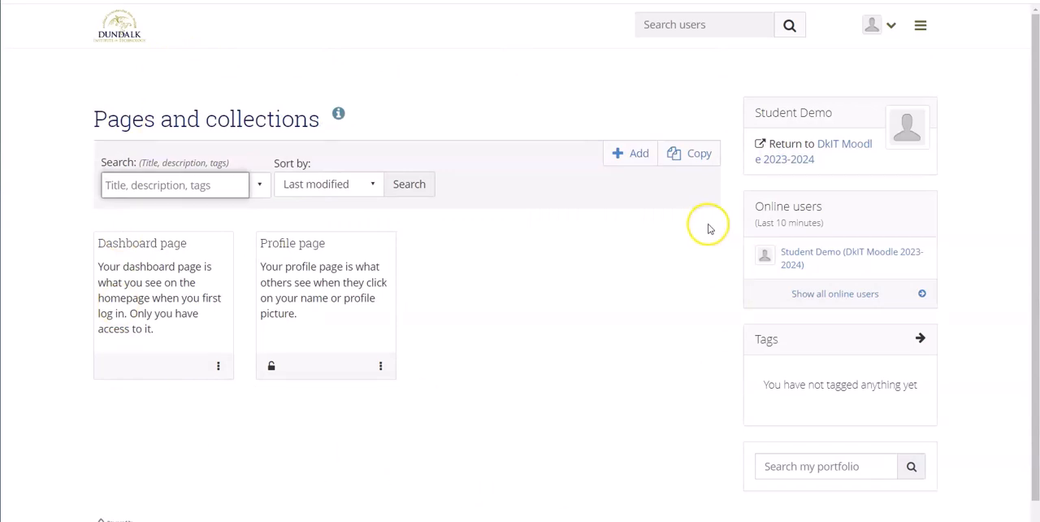
{"action": "left_click", "coordinate": [567, 346]}
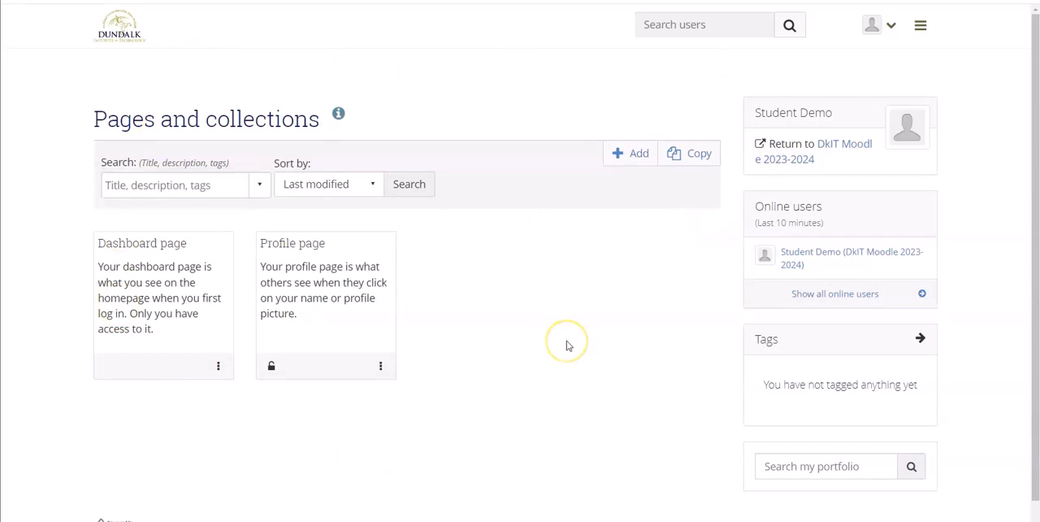
Create a new page titled "My first page in Mahara" with the description "My first page." and save it.
{"action": "left_click", "coordinate": [634, 161]}
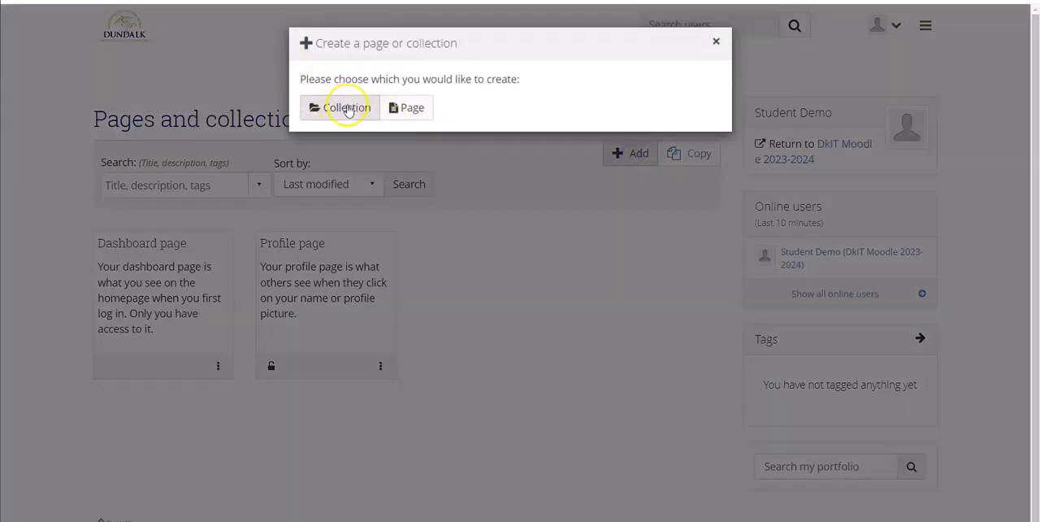
{"action": "left_click", "coordinate": [413, 113]}
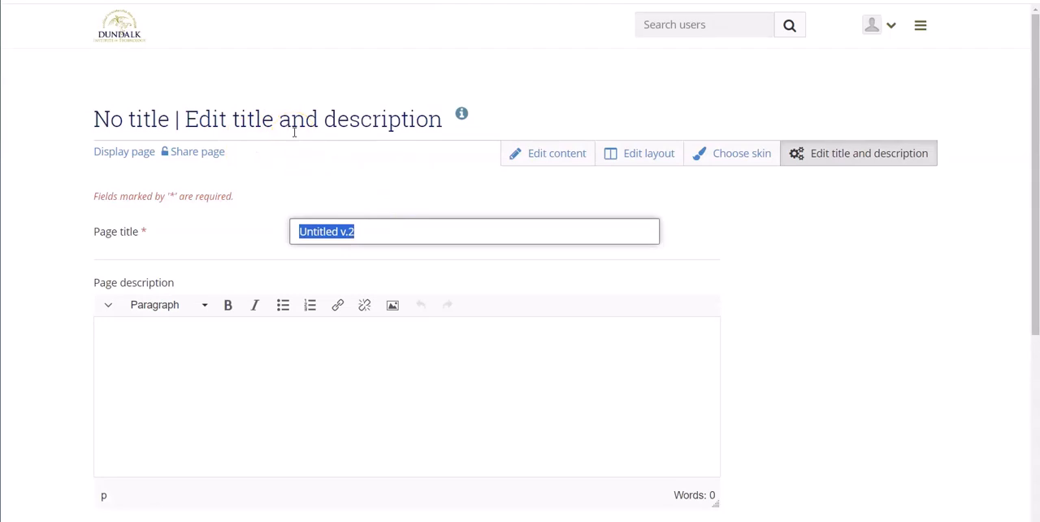
{"action": "type", "text": "My first page in Mahara"}
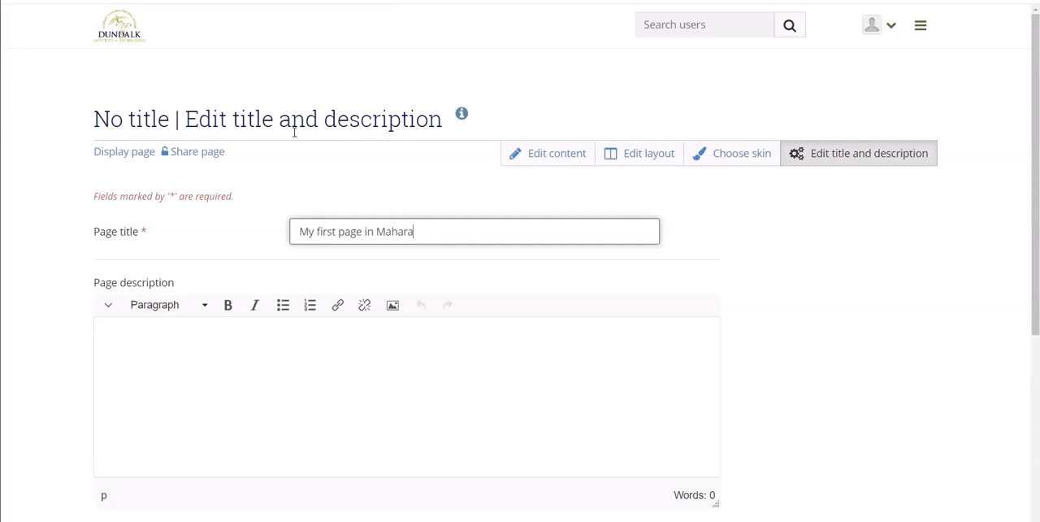
{"action": "left_click", "coordinate": [130, 333]}
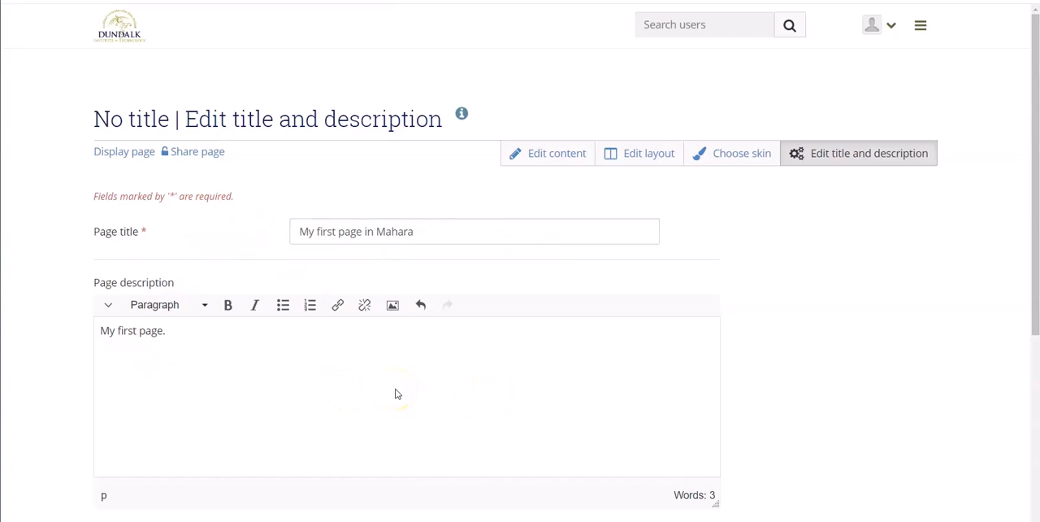
{"action": "scroll", "coordinate": [396, 394], "scroll_direction": "down", "scroll_amount": 4}
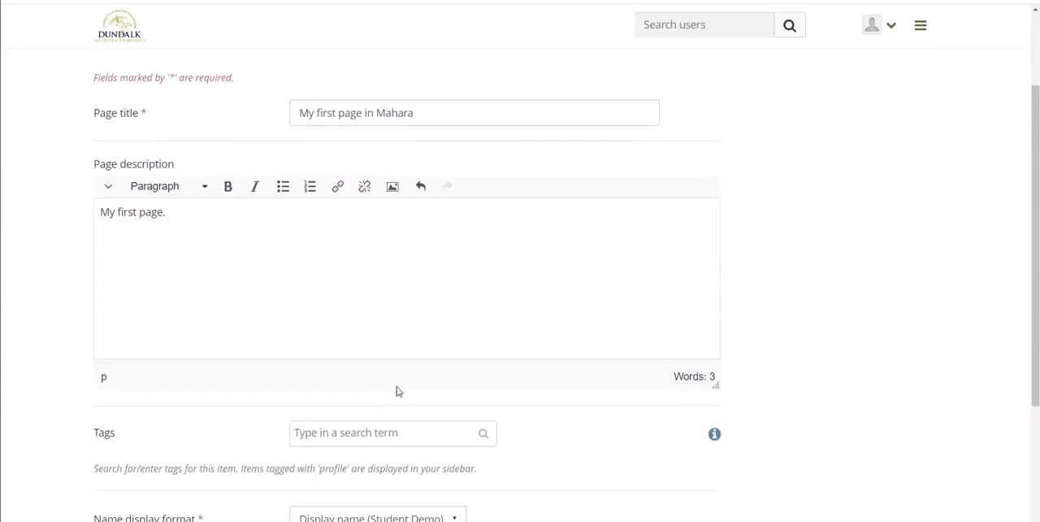
{"action": "left_click", "coordinate": [122, 439]}
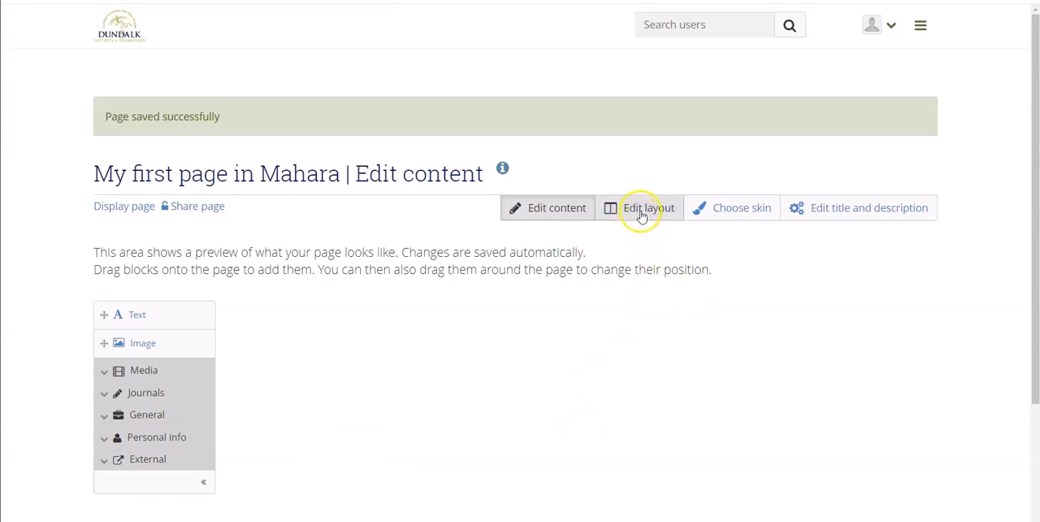
Set the page layout to the basic option with two equal columns and save it.
{"action": "left_click", "coordinate": [641, 213]}
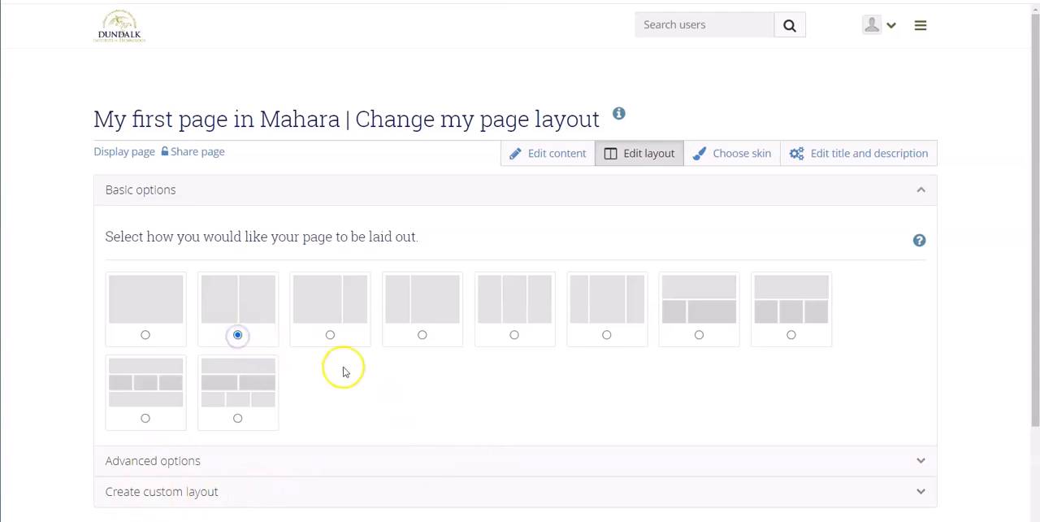
{"action": "scroll", "coordinate": [353, 378], "scroll_direction": "down", "scroll_amount": 2}
{"action": "scroll", "coordinate": [355, 379], "scroll_direction": "down", "scroll_amount": 1}
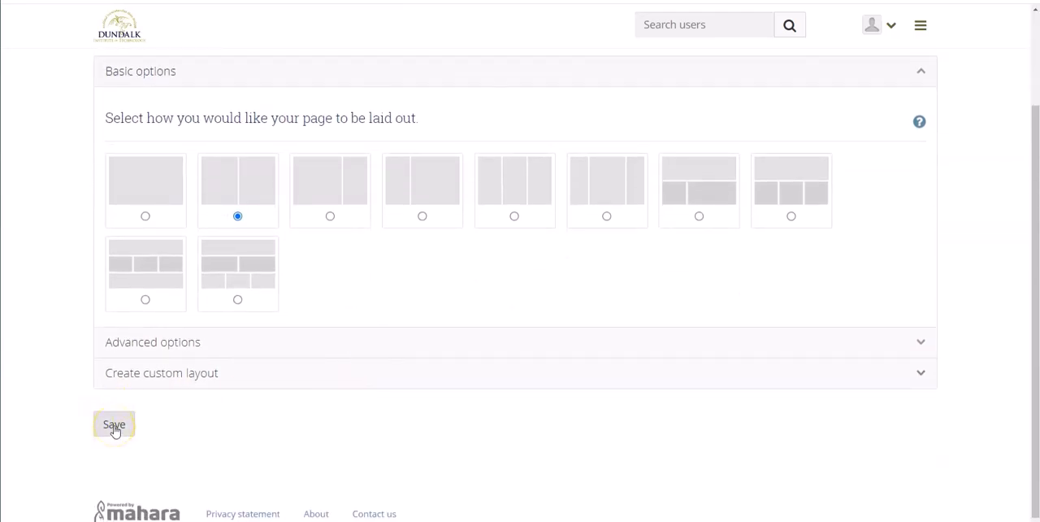
{"action": "left_click", "coordinate": [115, 426]}
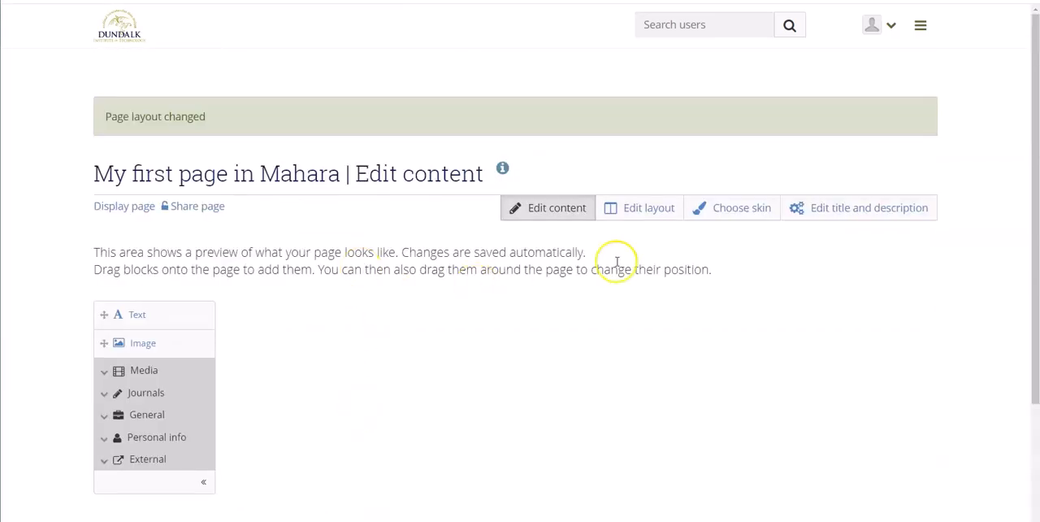
Review the new page's title and description settings and save them again.
{"action": "left_click", "coordinate": [859, 213]}
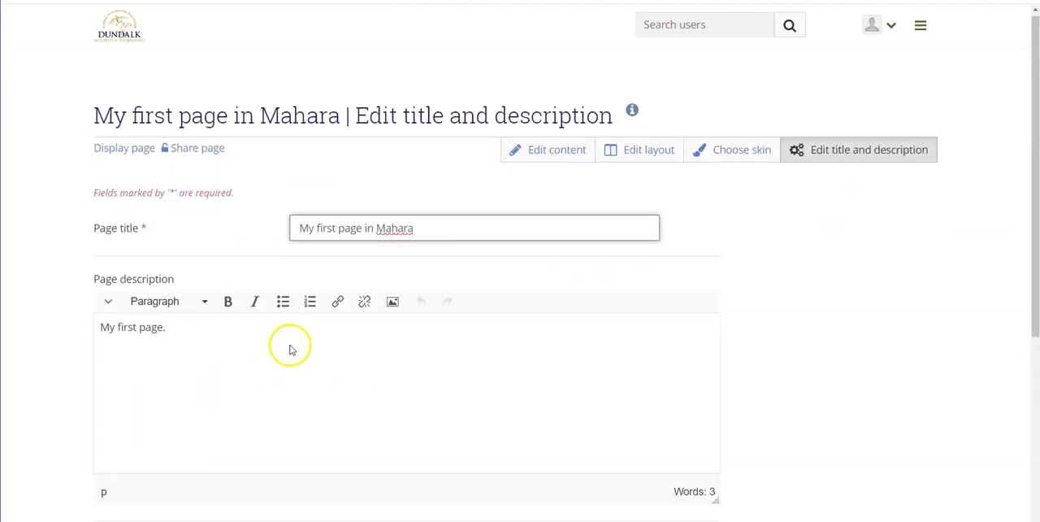
{"action": "scroll", "coordinate": [290, 350], "scroll_direction": "down", "scroll_amount": 3}
{"action": "left_click", "coordinate": [114, 496]}
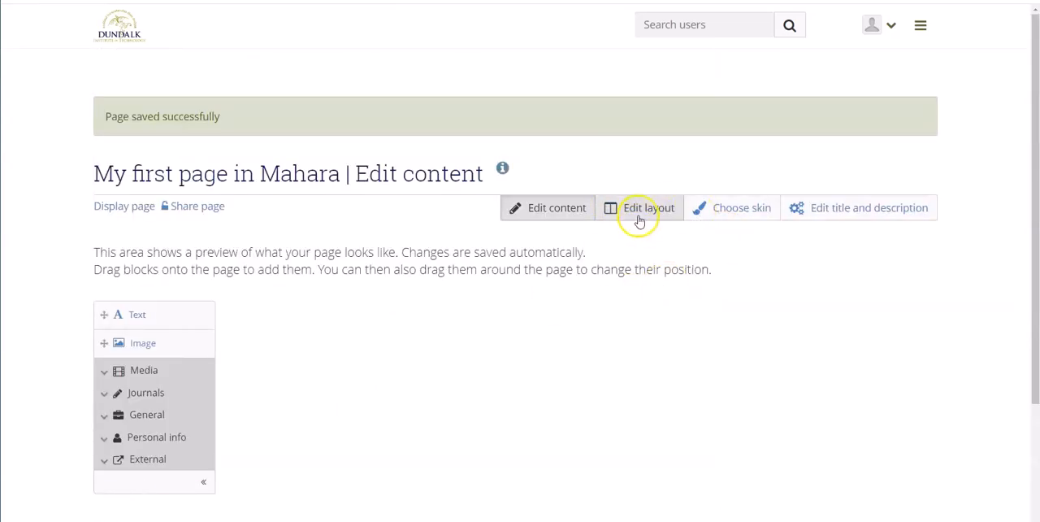
Review the page's layout options and save the two-column layout again.
{"action": "left_click", "coordinate": [638, 210]}
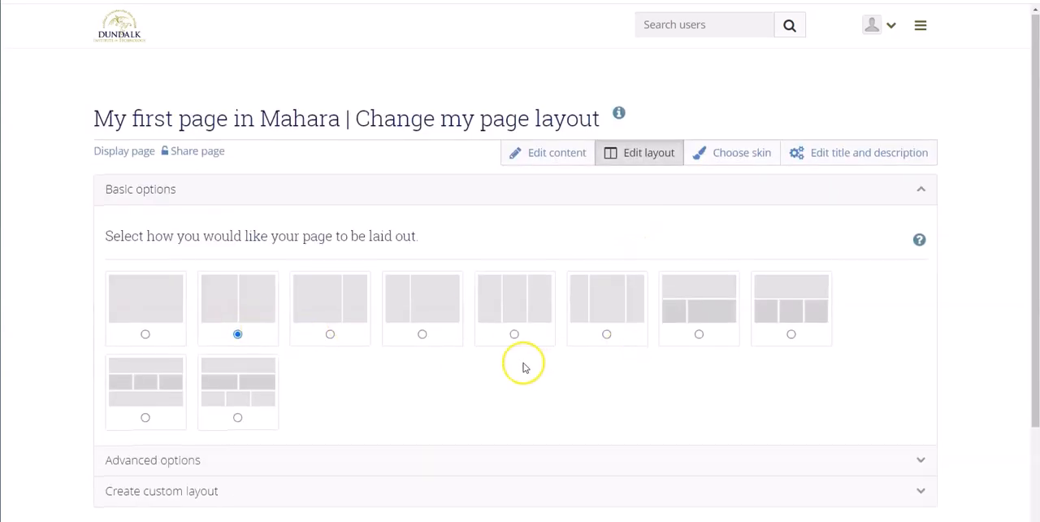
{"action": "scroll", "coordinate": [39, 385], "scroll_direction": "down", "scroll_amount": 2}
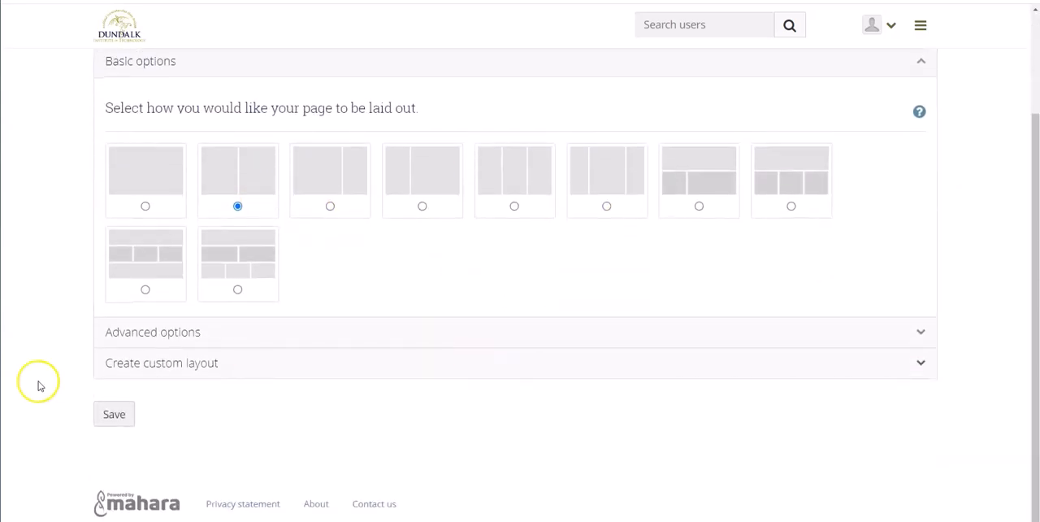
{"action": "left_click", "coordinate": [115, 415]}
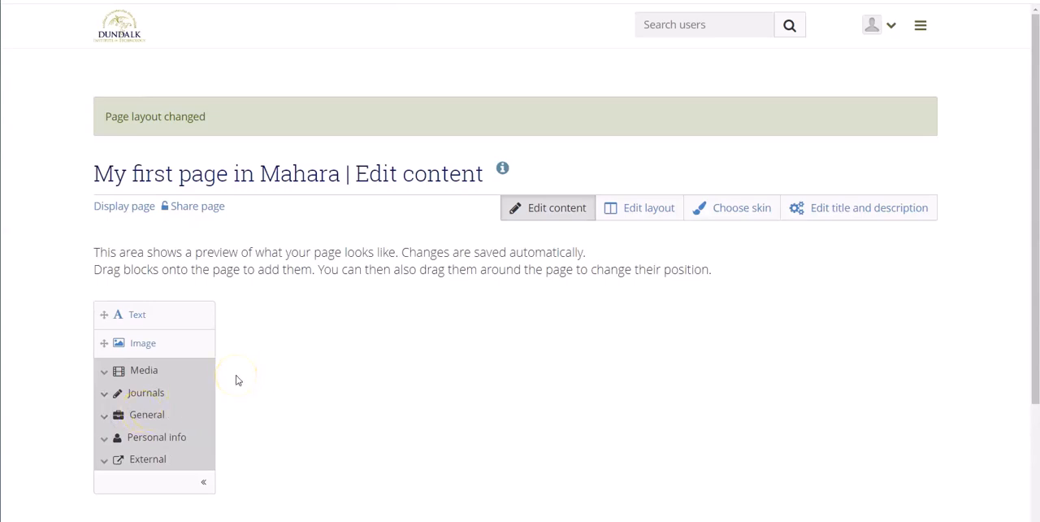
Return to the Pages and collections overview and view the available actions for "My first page in Mahara".
{"action": "left_click", "coordinate": [921, 28]}
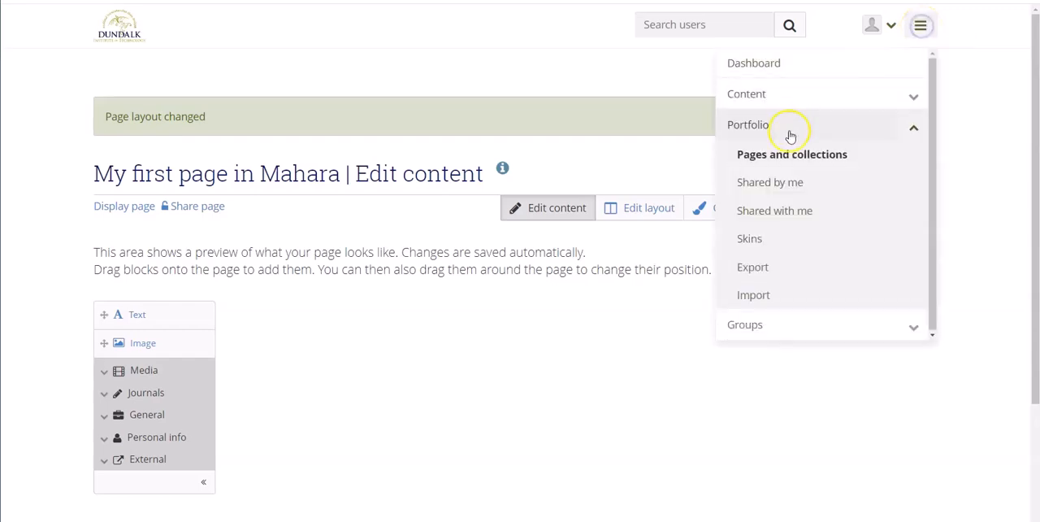
{"action": "left_click", "coordinate": [785, 157]}
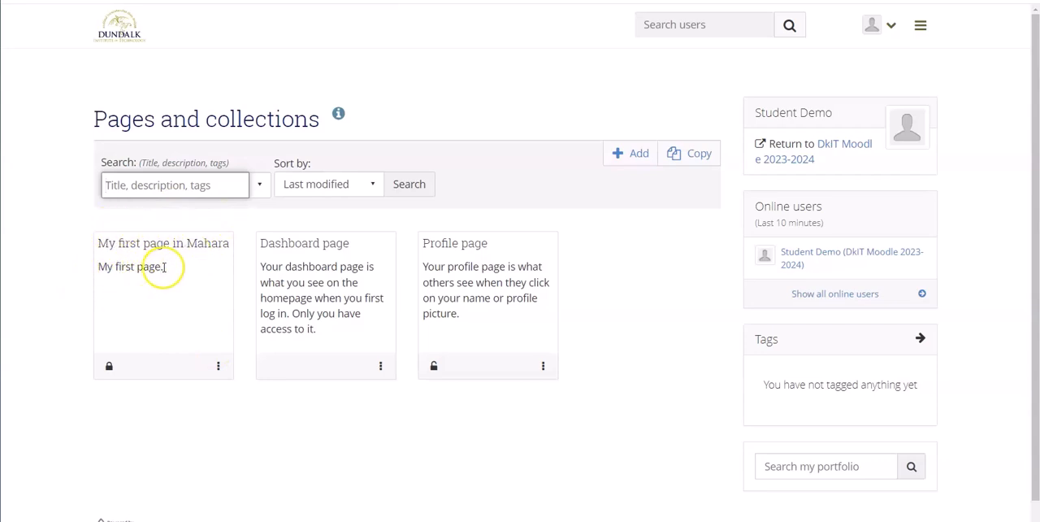
{"action": "left_click", "coordinate": [217, 368]}
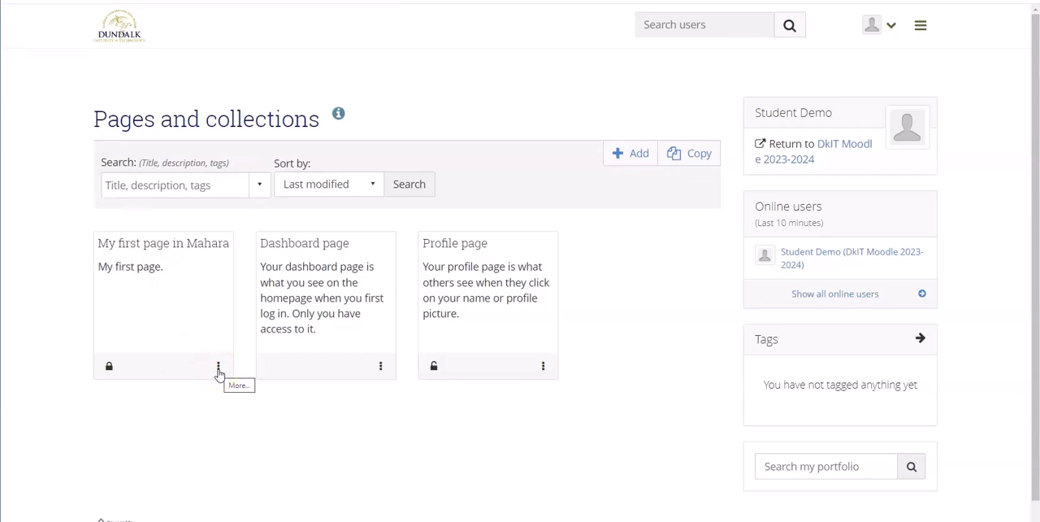
{"action": "left_click", "coordinate": [217, 368]}
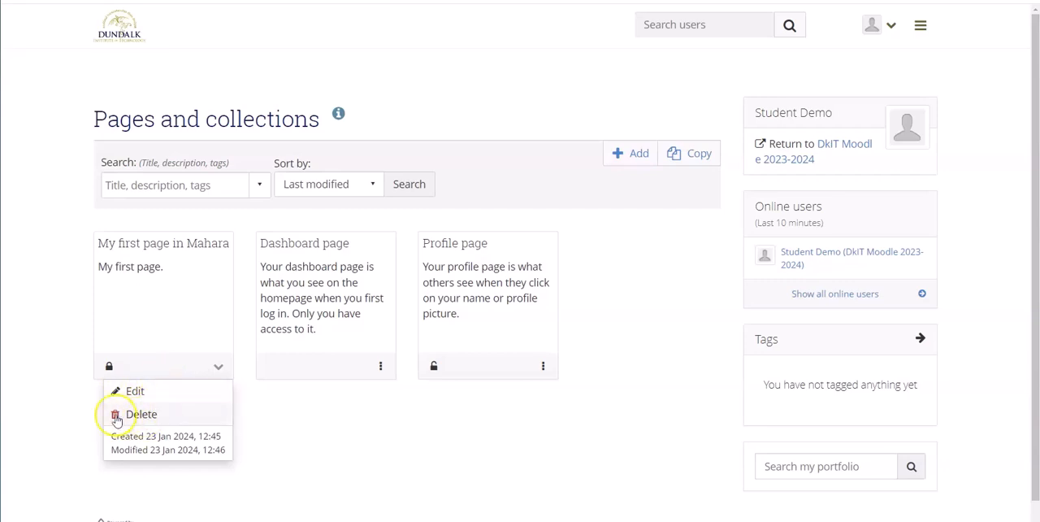
{"action": "left_click", "coordinate": [288, 426]}
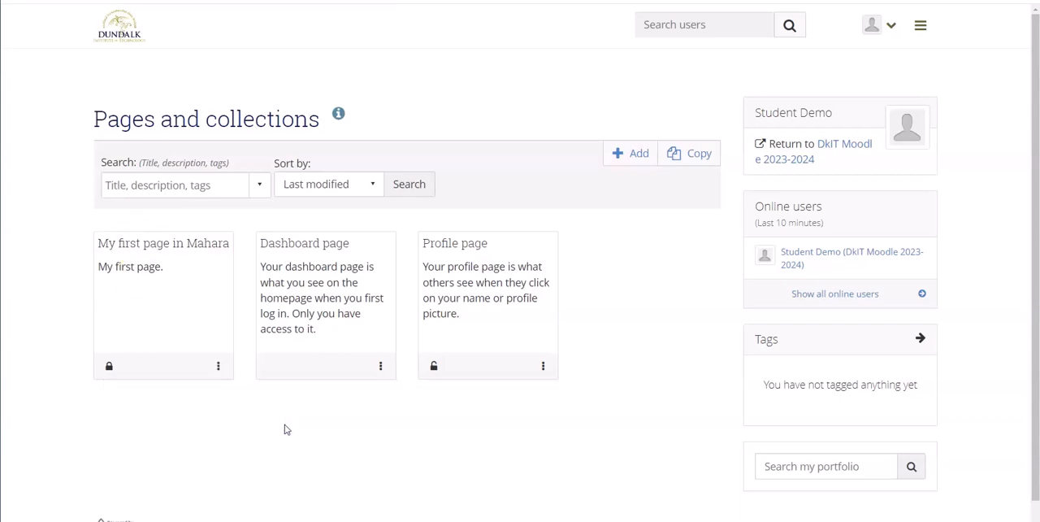
Open the account options of the signed-in user.
{"action": "left_click", "coordinate": [847, 151]}
{"action": "left_click", "coordinate": [892, 32]}
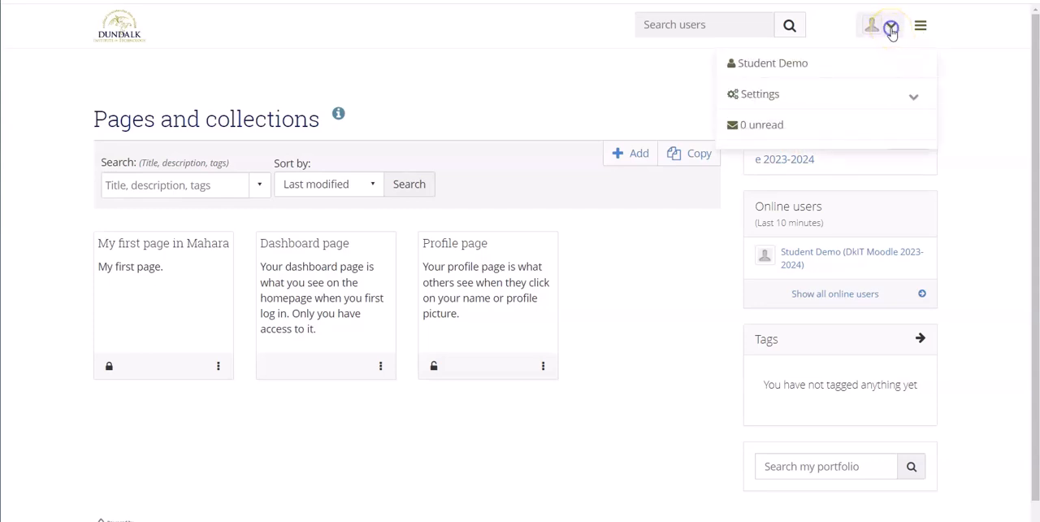